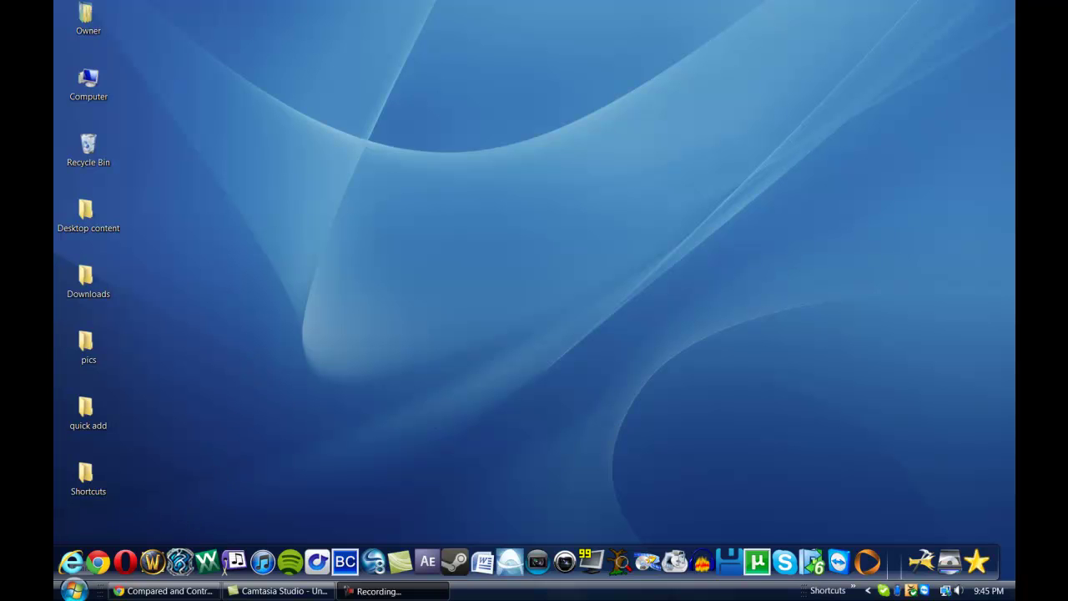
Open Google Chrome in a maximized window and go to allmyapps.com.
key(super)
click(135, 180)
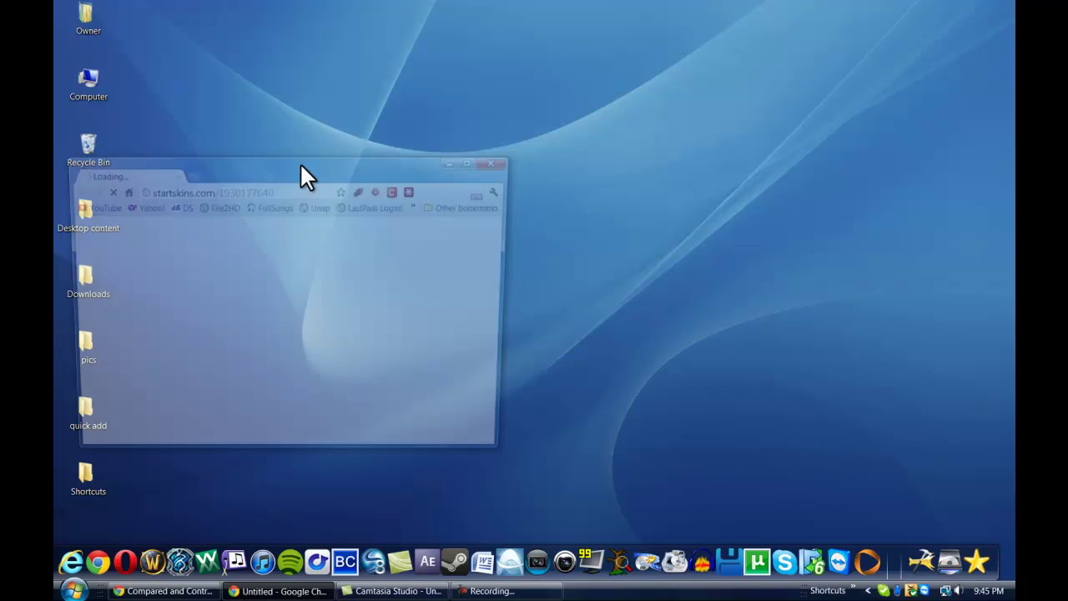
click(480, 162)
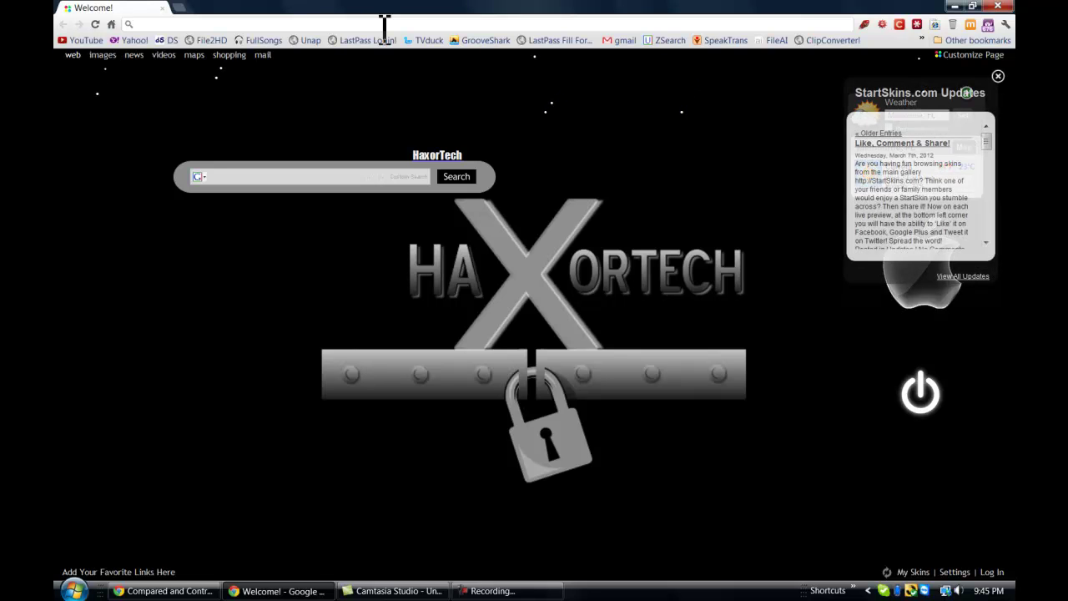
text(allmyapps)
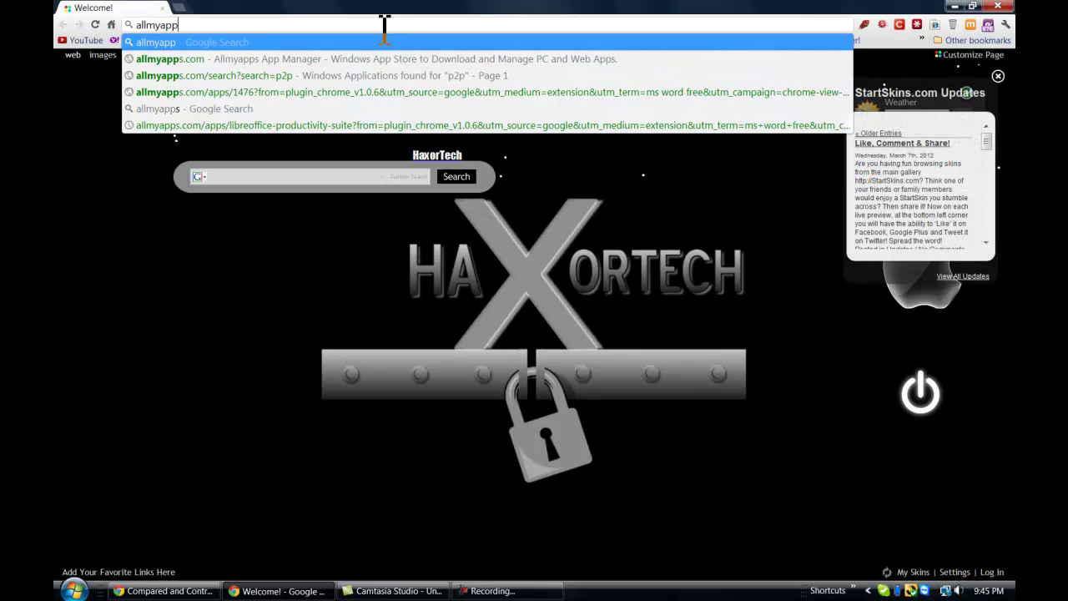
key(Return)
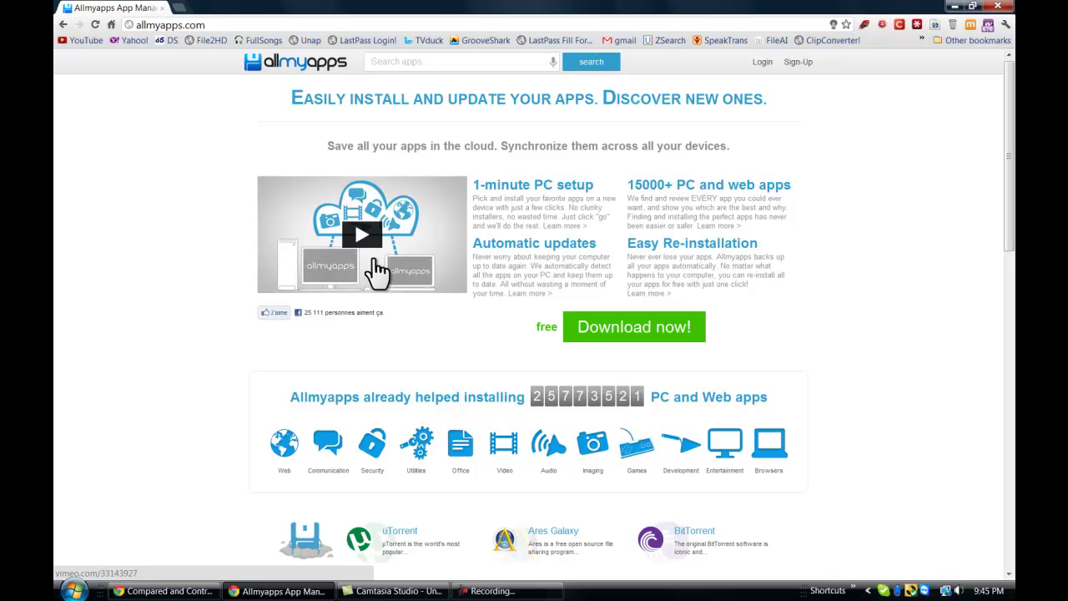
Sign in to the Allmyapps website with the saved account e-mail and password.
click(424, 63)
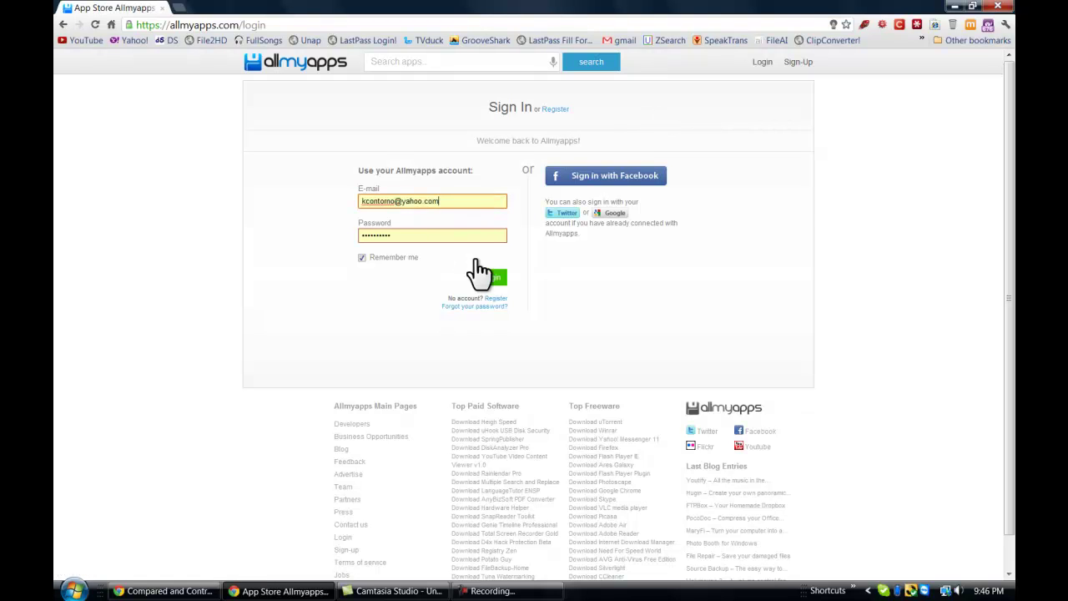
click(494, 277)
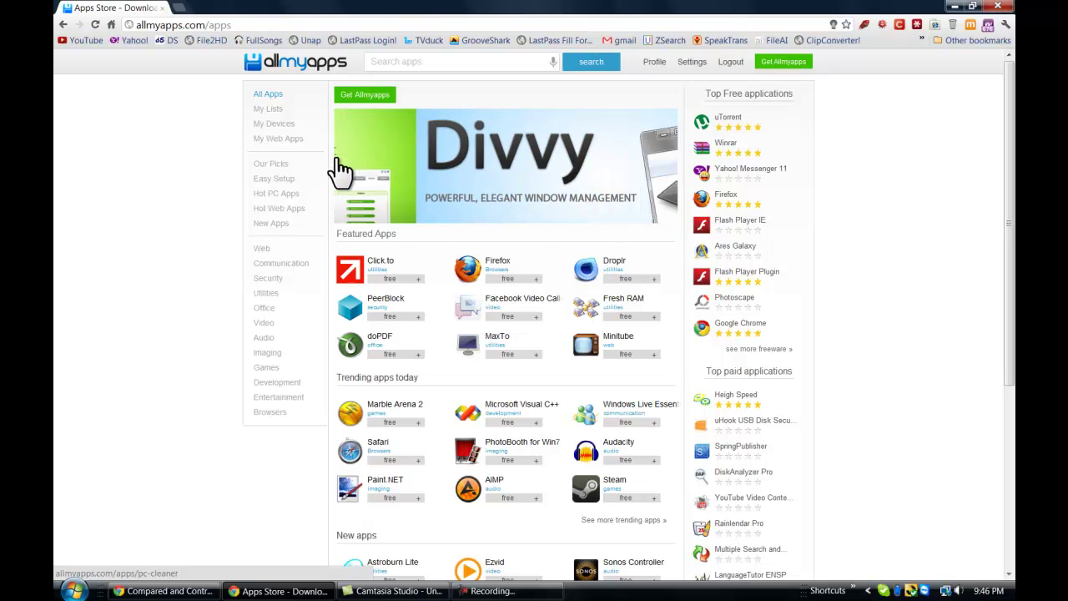
Look at the Firefox app page, the Our Picks selection and the account profile.
click(500, 269)
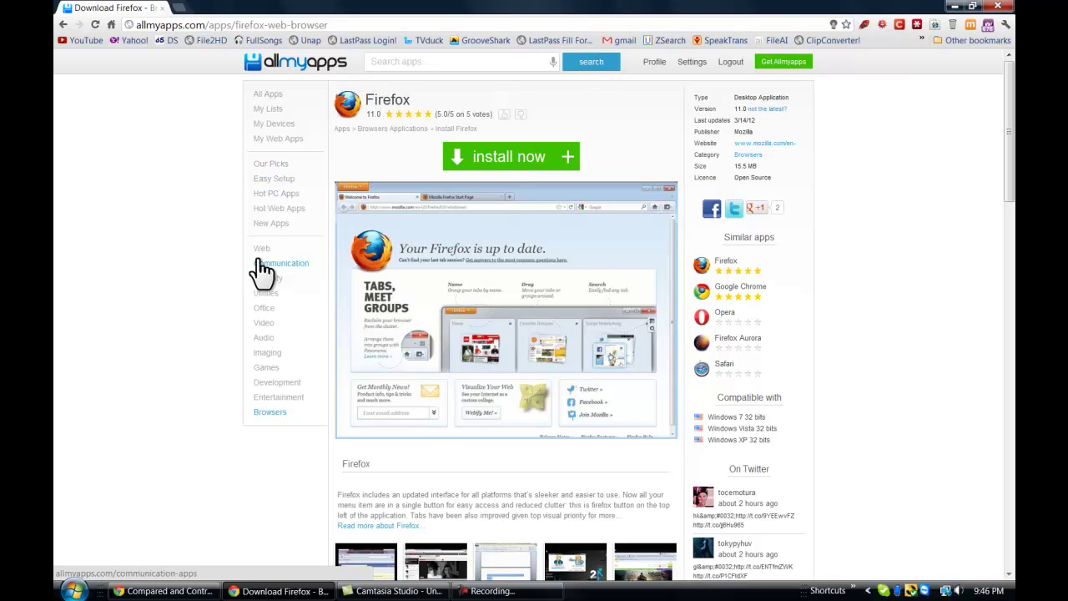
click(283, 175)
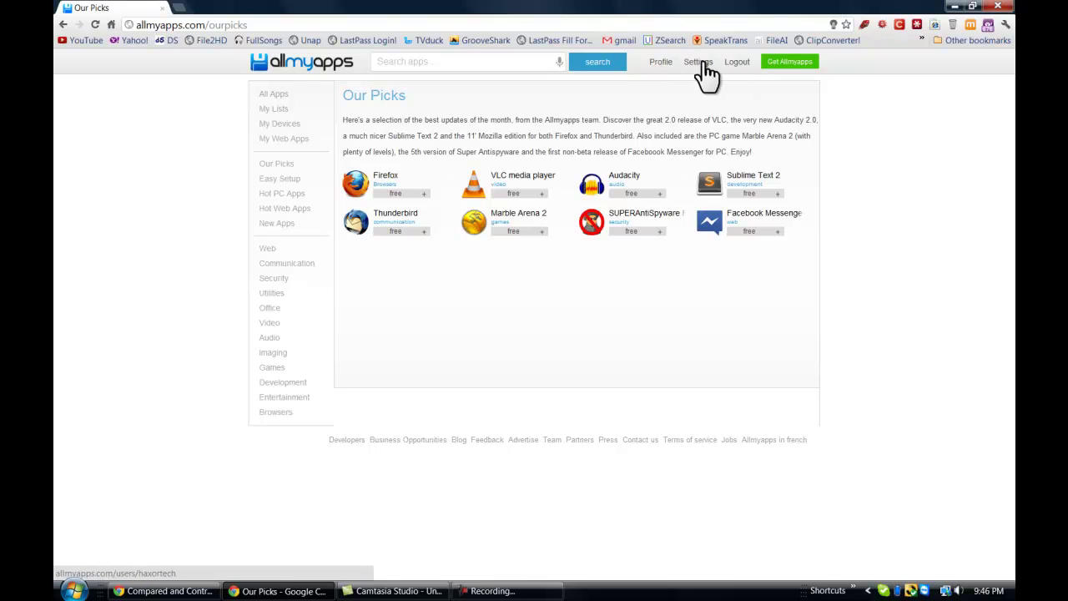
click(660, 61)
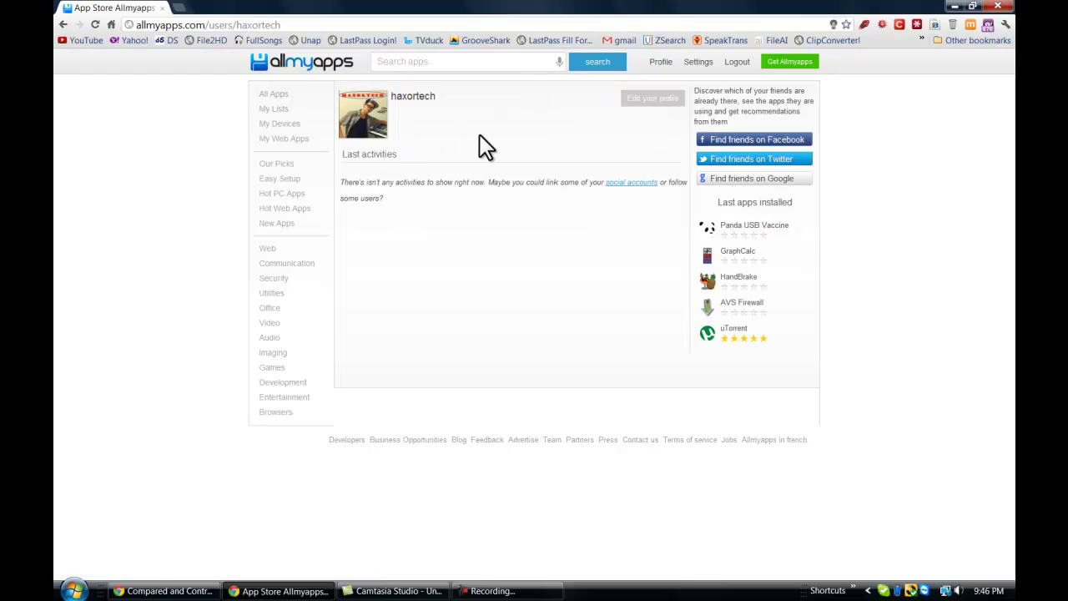
Search the store for "format factory", add Format Factory to the My selection list and check that list.
click(278, 111)
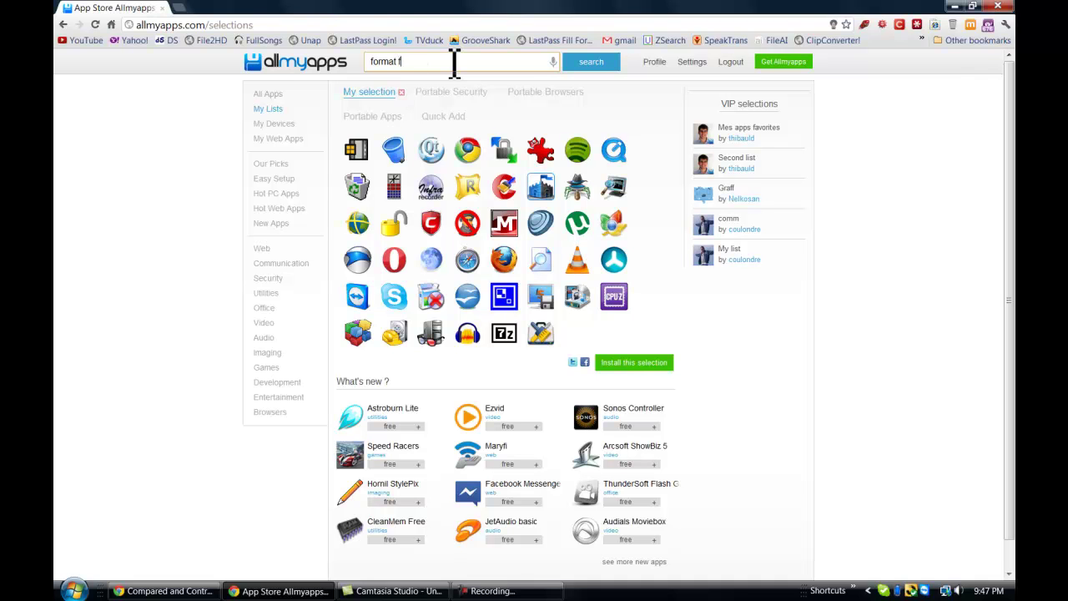
key(Return)
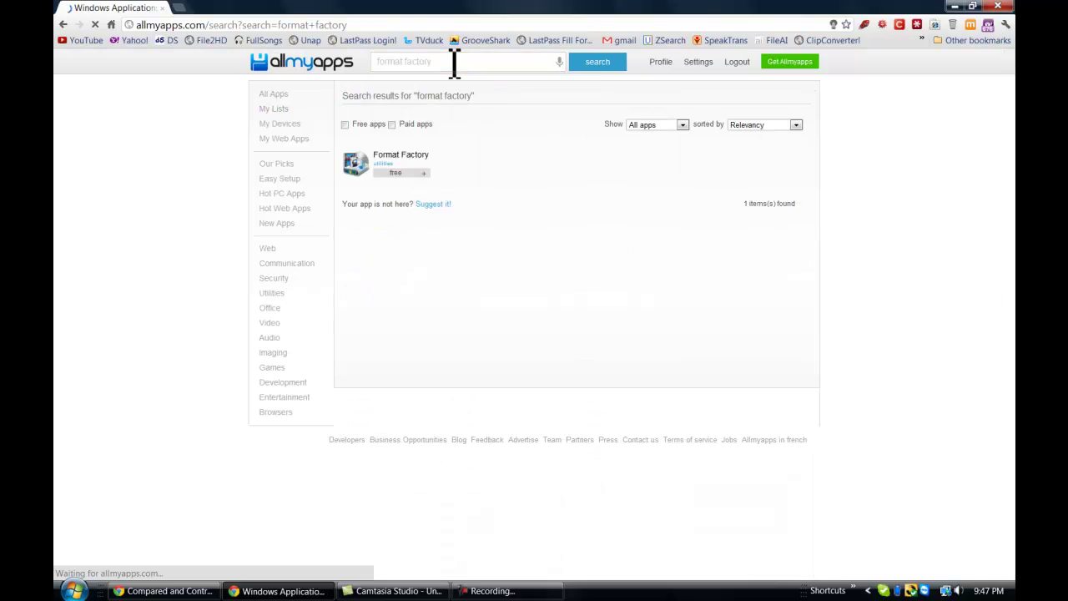
click(402, 158)
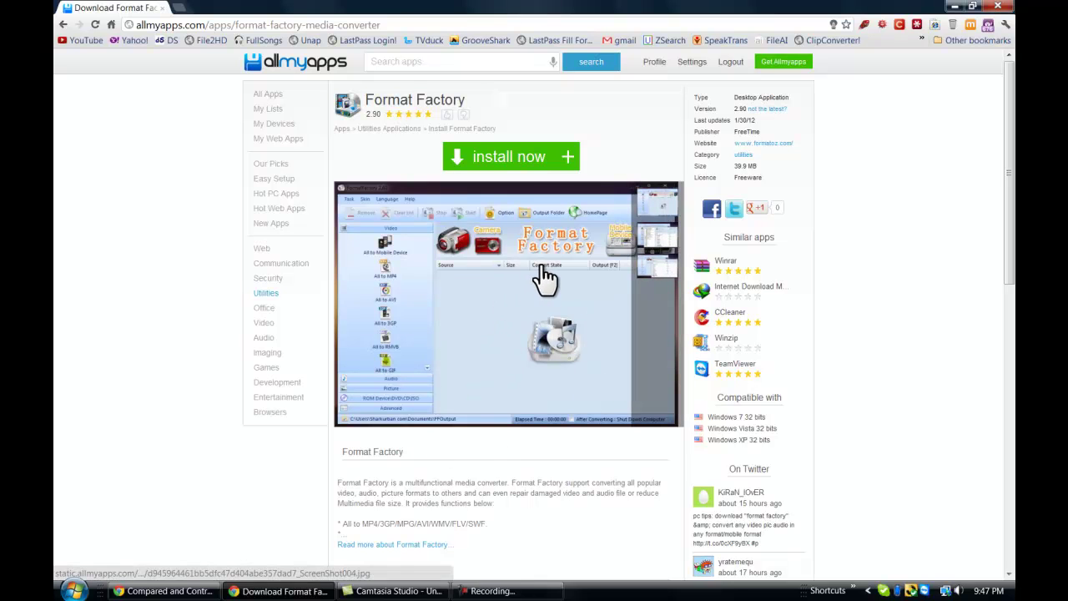
click(574, 165)
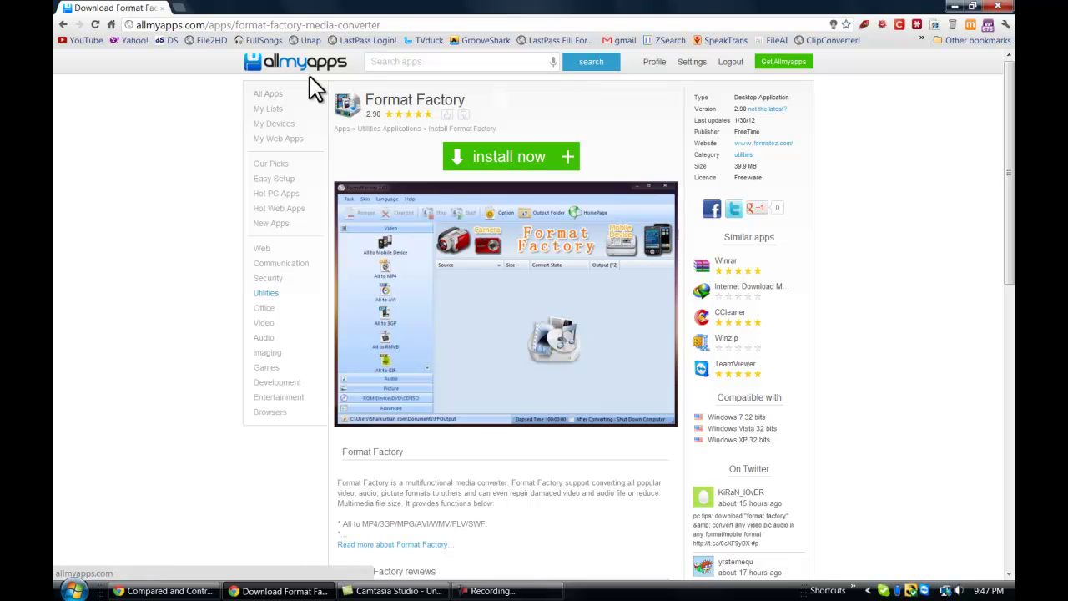
click(278, 109)
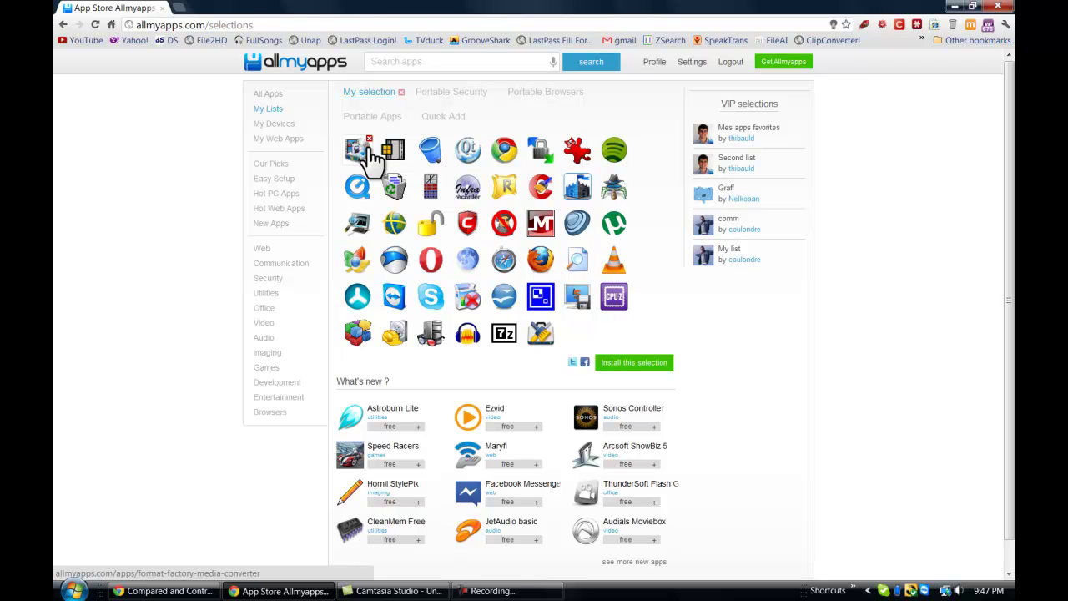
Try to install Format Factory from its page in the My selection list, declining the external application request.
click(368, 160)
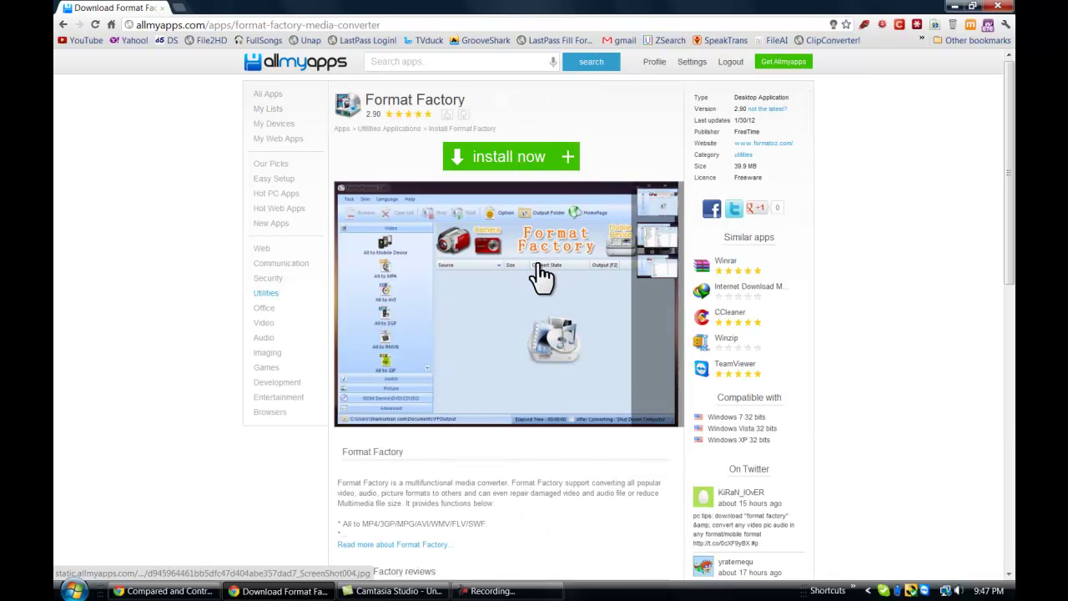
click(526, 167)
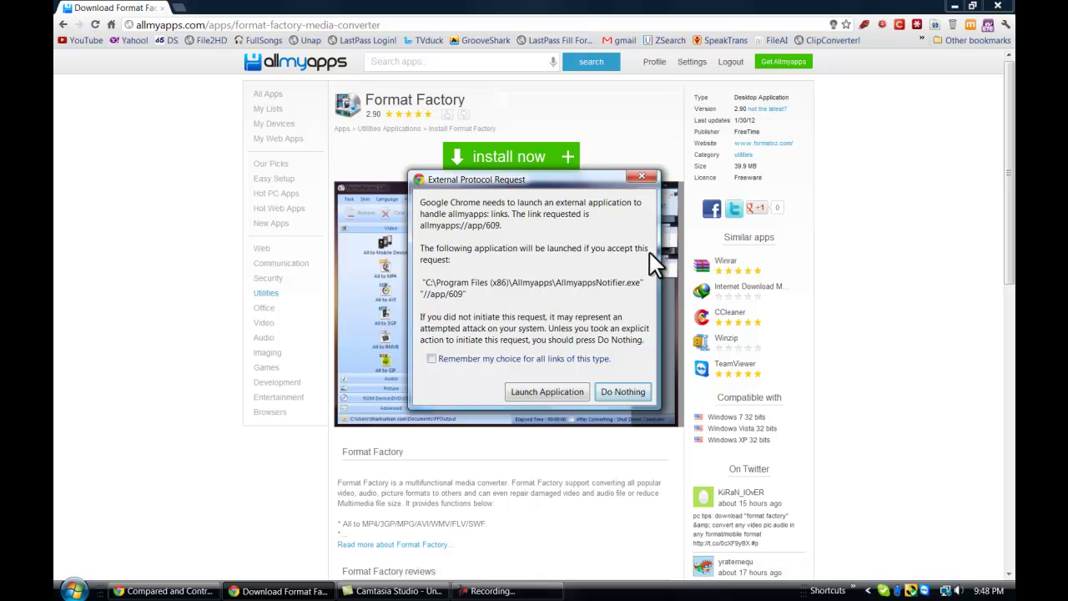
click(644, 176)
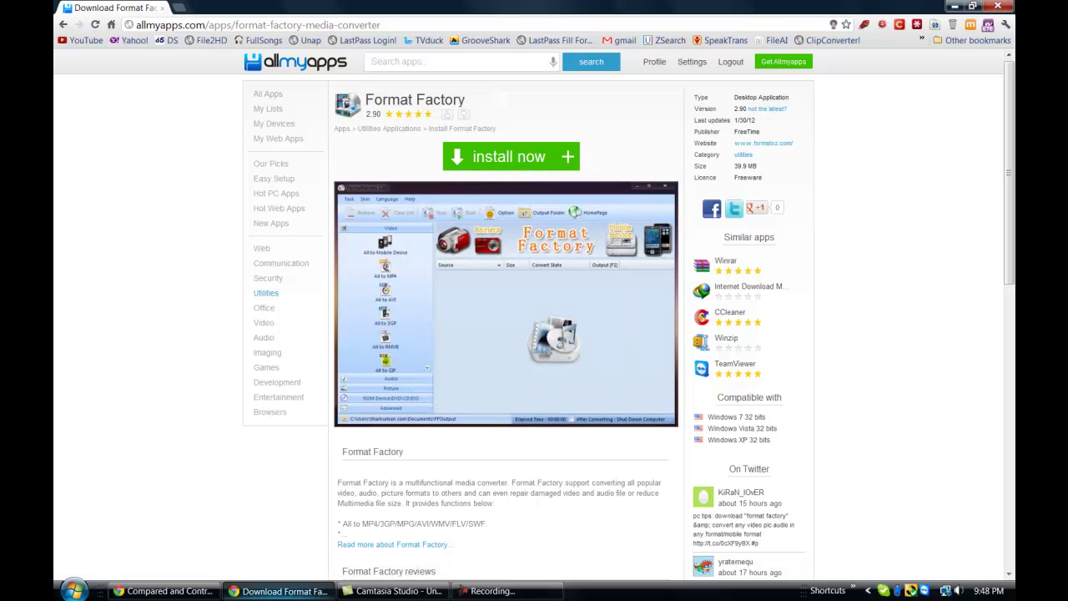
Minimize the browser and switch to the Allmyapps desktop application.
mouse_move(279, 590)
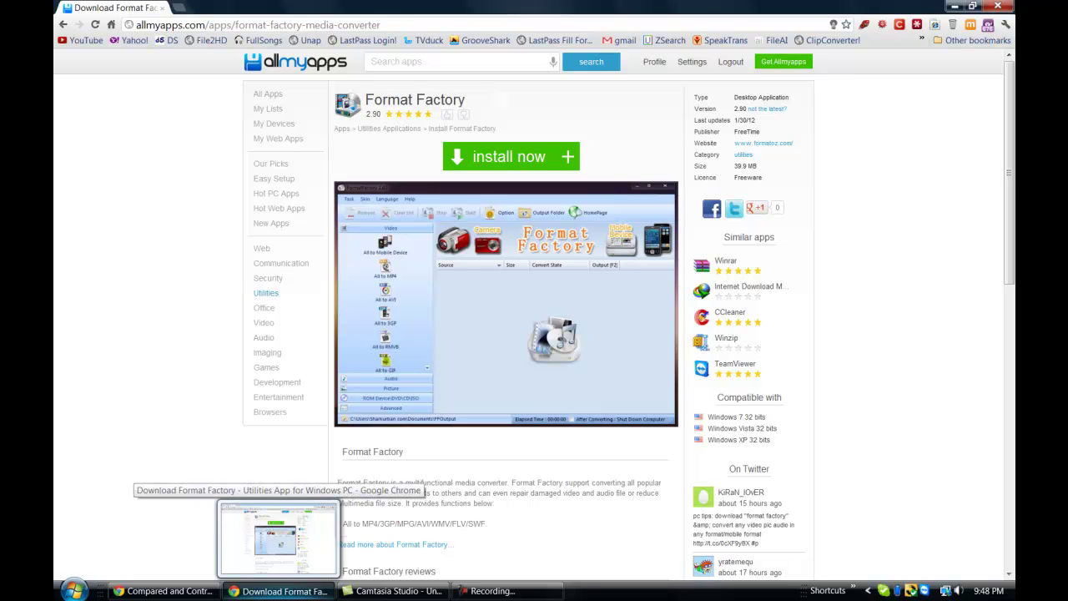
click(279, 590)
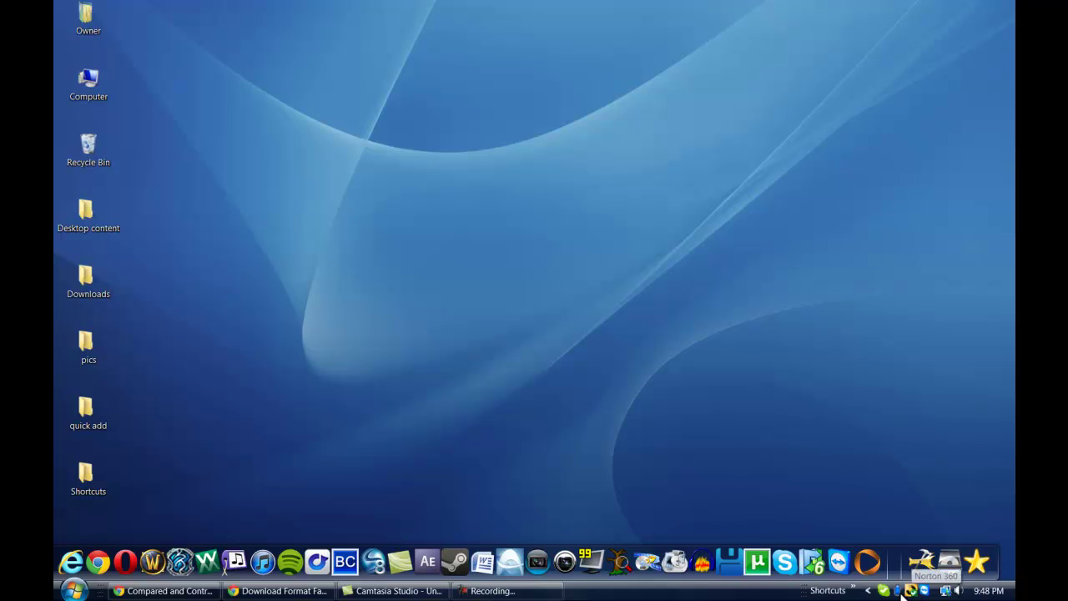
click(870, 592)
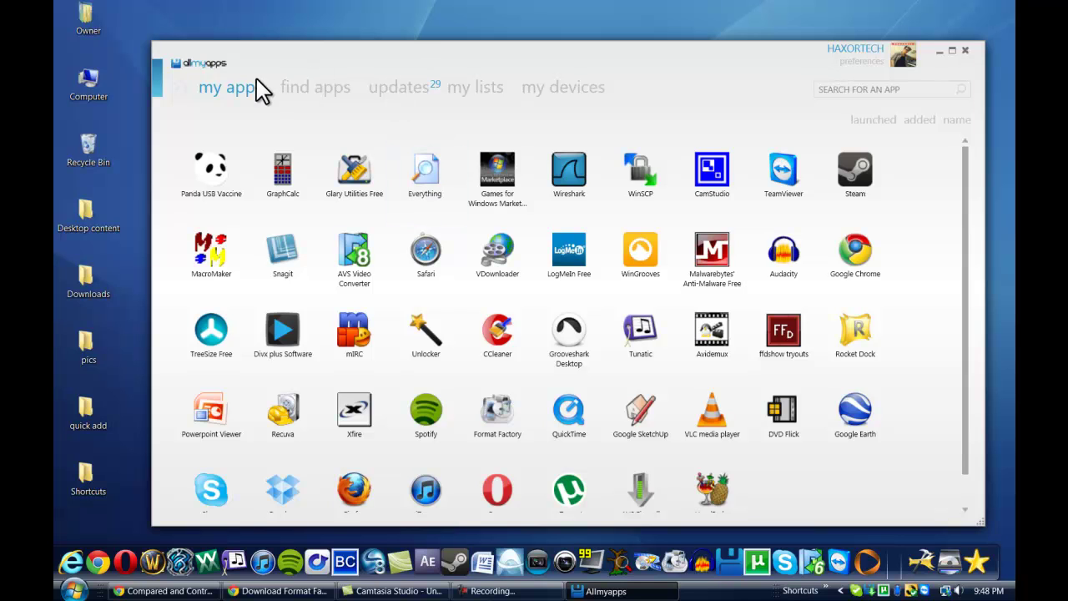
Review the full list of available updates, including runtimes, and the installed apps overview.
click(410, 94)
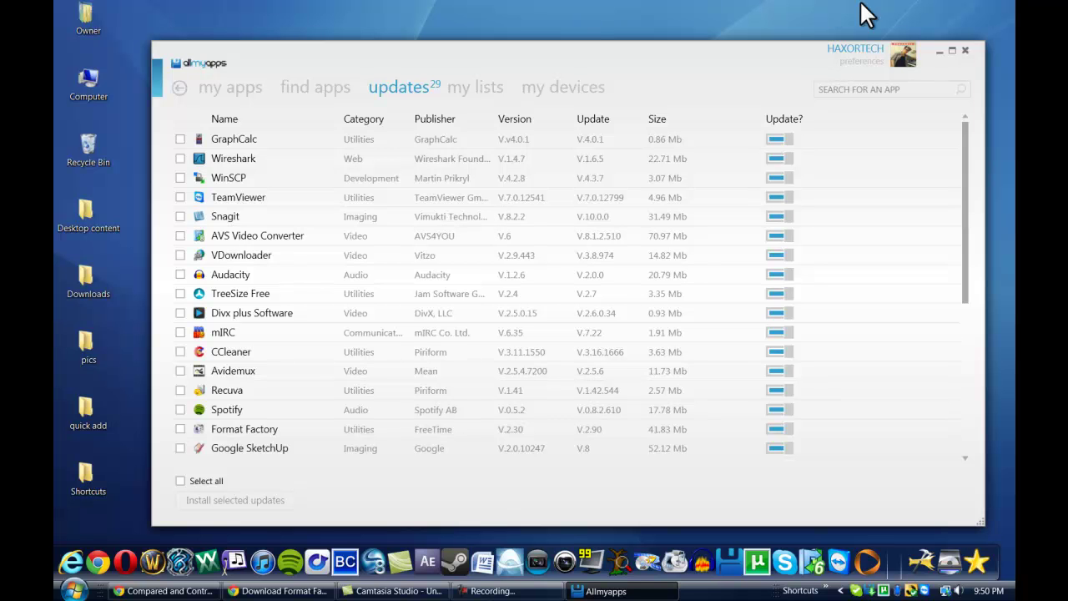
mouse_move(964, 187)
mouse_down()
mouse_move(978, 384)
mouse_move(977, 172)
mouse_up()
drag(966, 268, 966, 449)
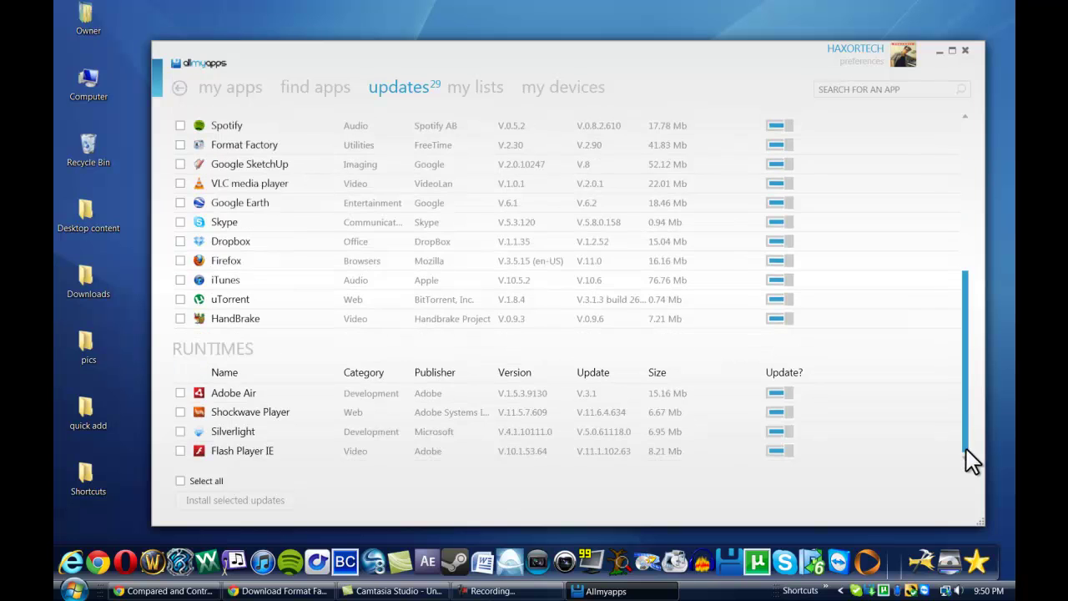
click(242, 91)
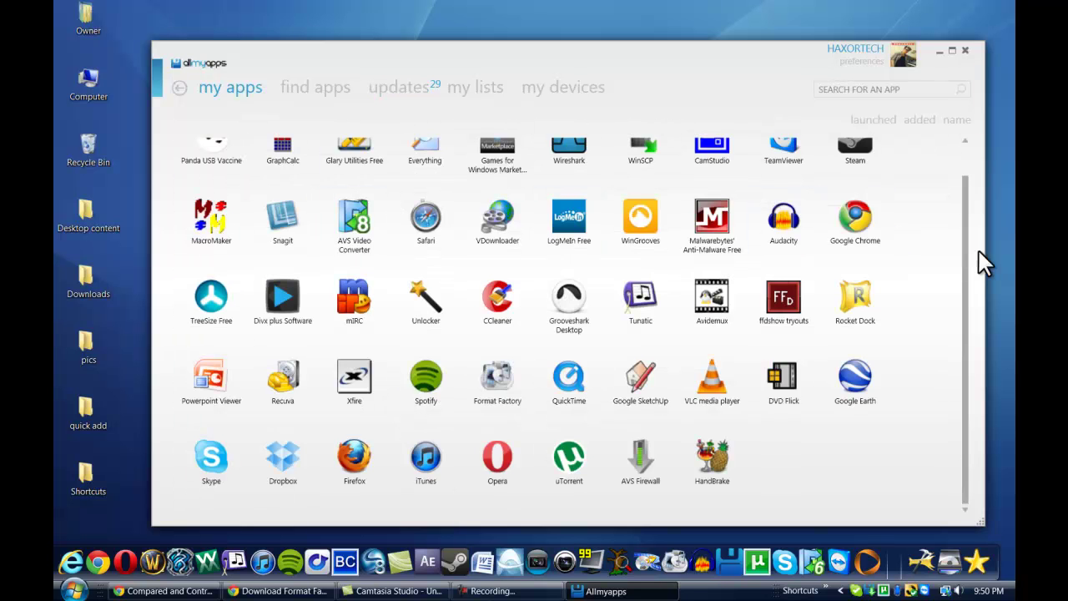
drag(967, 311, 966, 148)
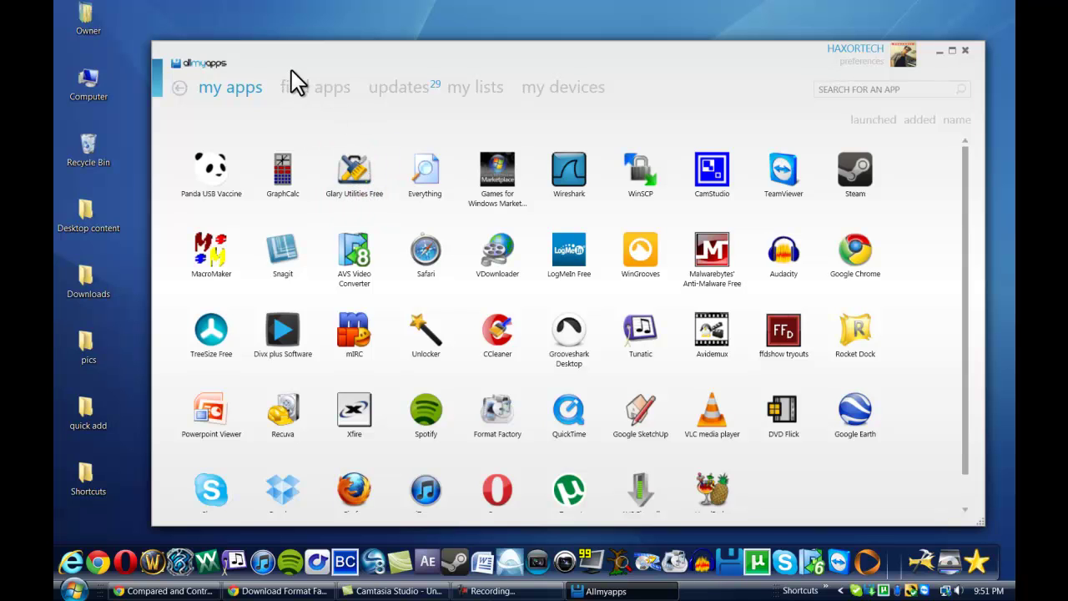
Find Facebook Messenger among the Our Picks apps, then download and install it.
click(328, 91)
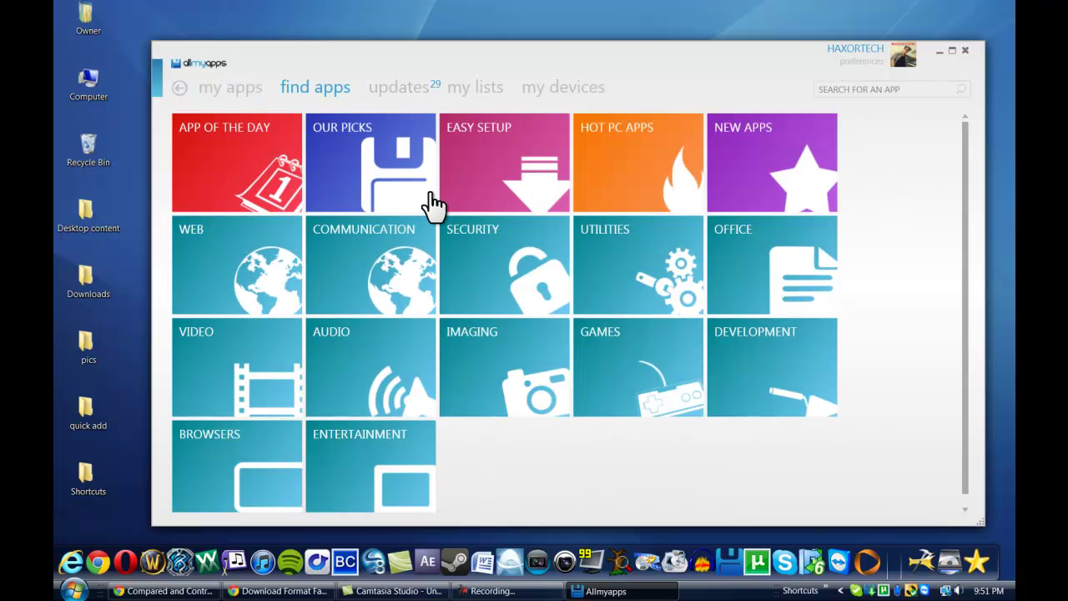
click(382, 170)
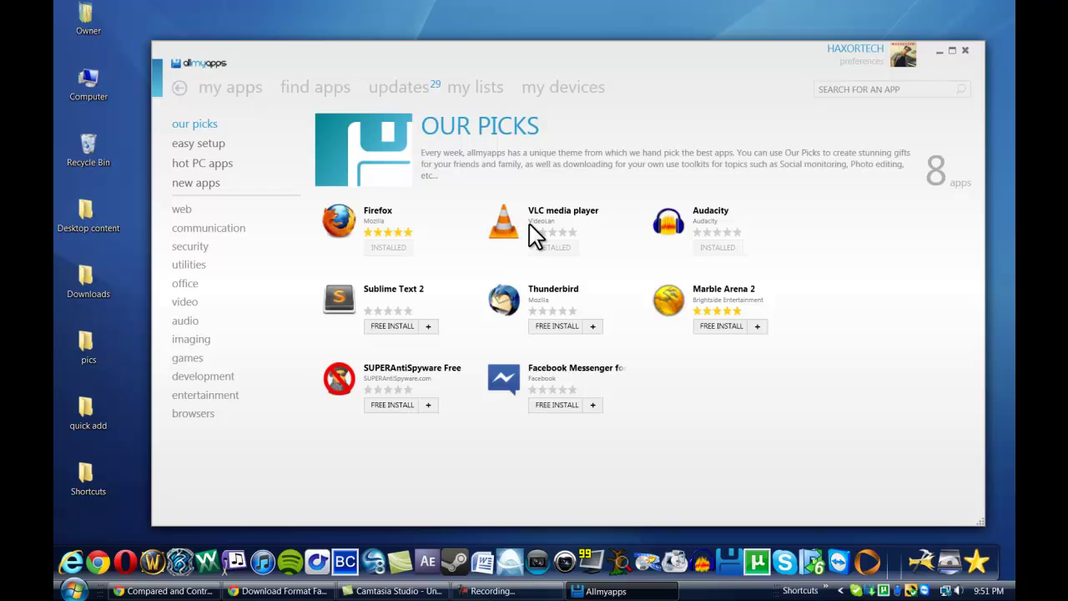
click(573, 409)
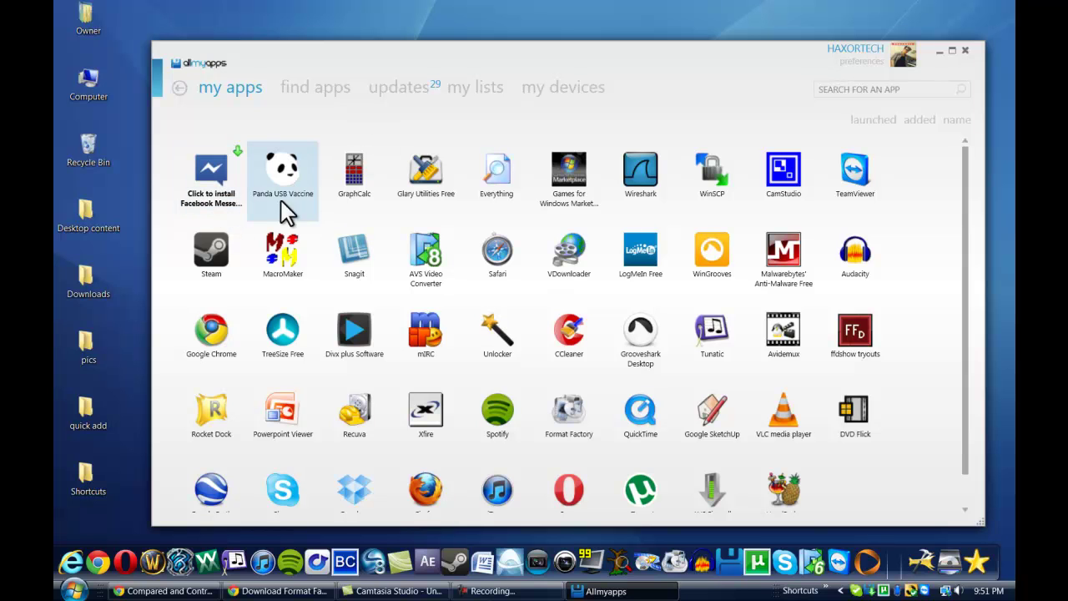
click(226, 191)
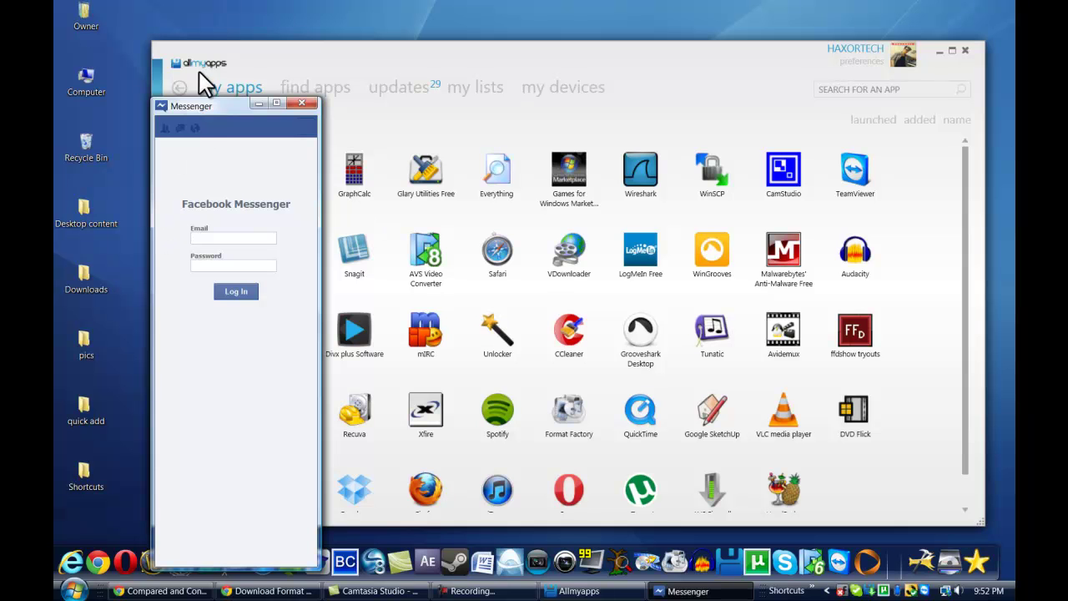
Close the Facebook Messenger login window and exit the program completely.
drag(205, 110, 377, 105)
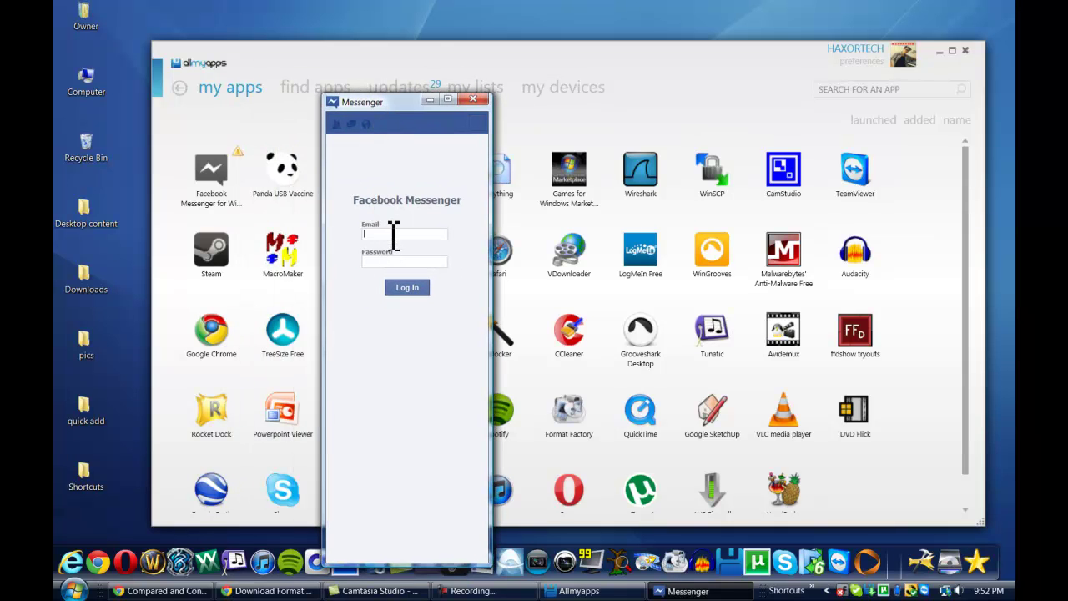
click(394, 236)
click(474, 101)
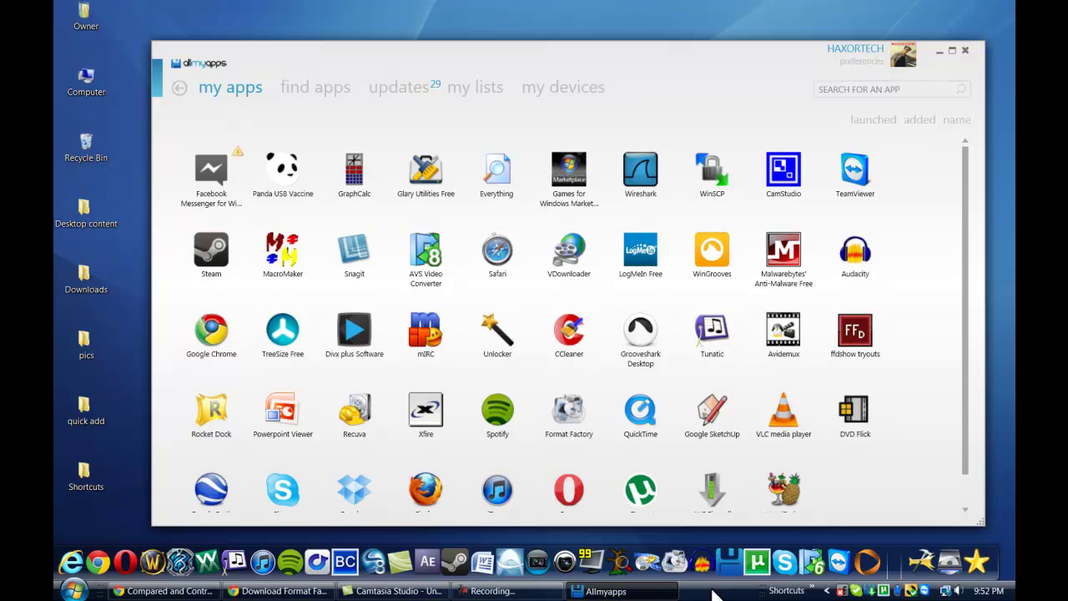
right_click(841, 591)
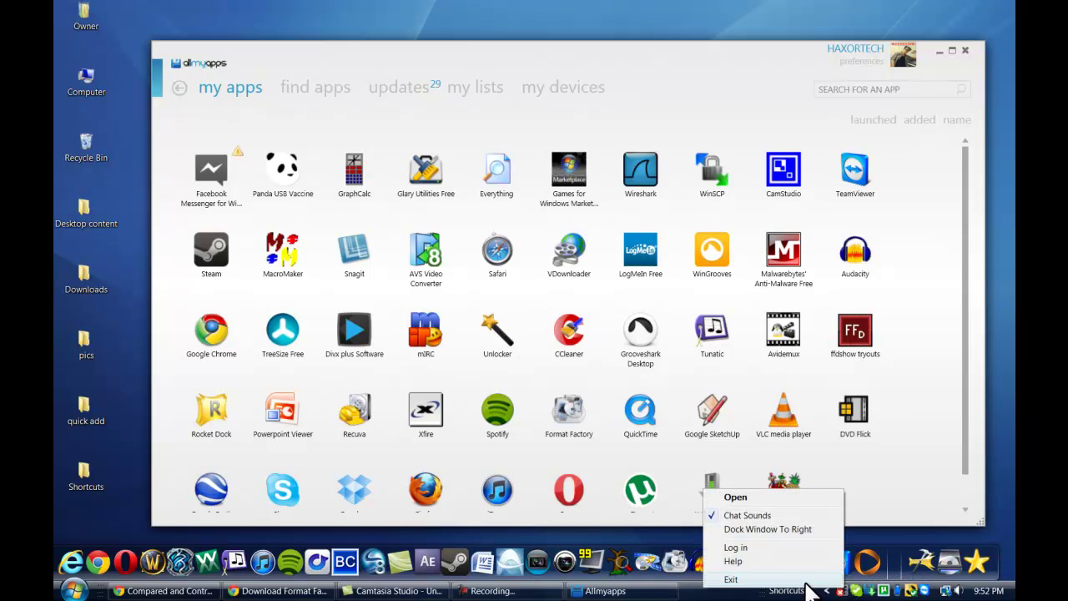
click(807, 581)
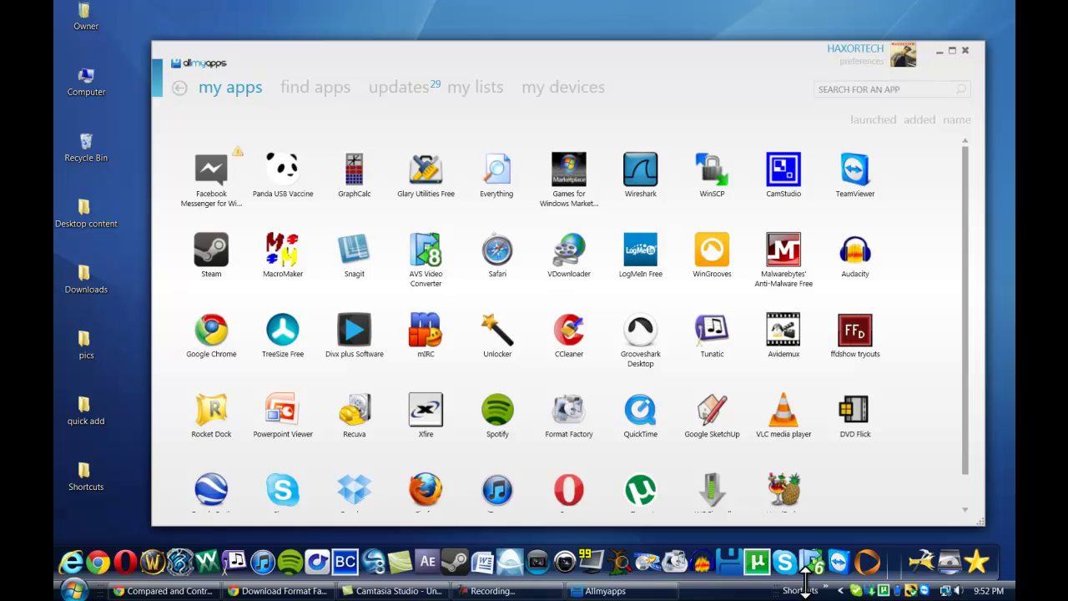
Look through the installed apps overview and the whole My selection list.
scroll(968, 234, down, 1)
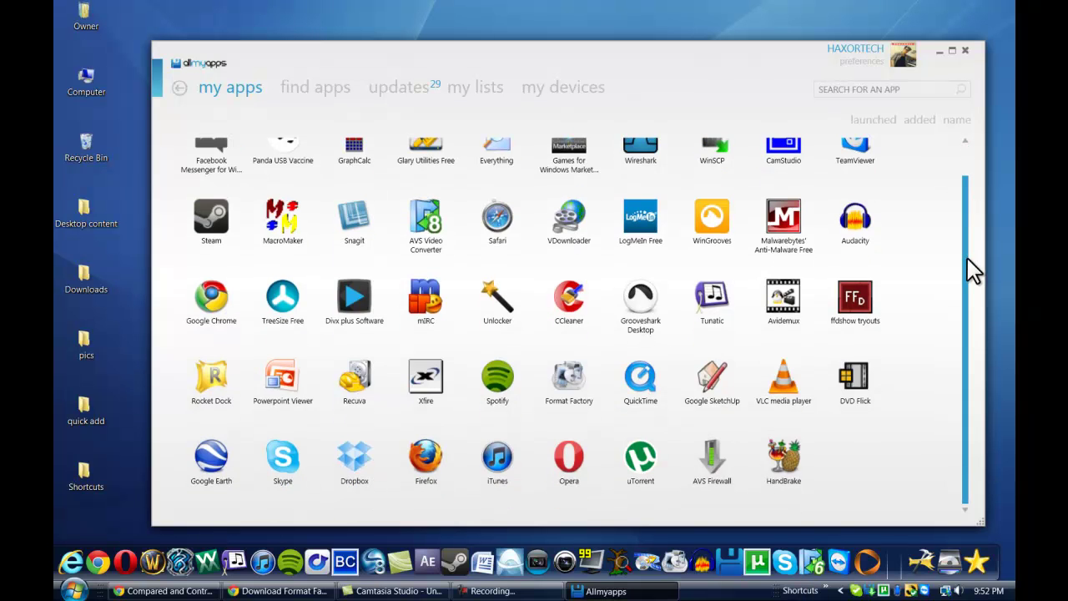
scroll(974, 172, up, 1)
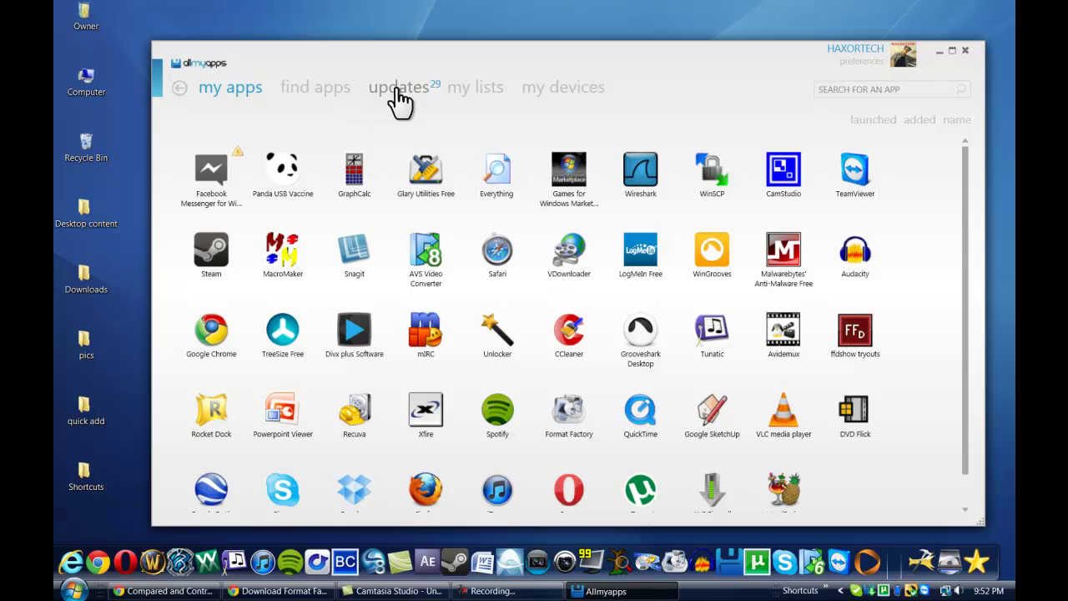
click(475, 90)
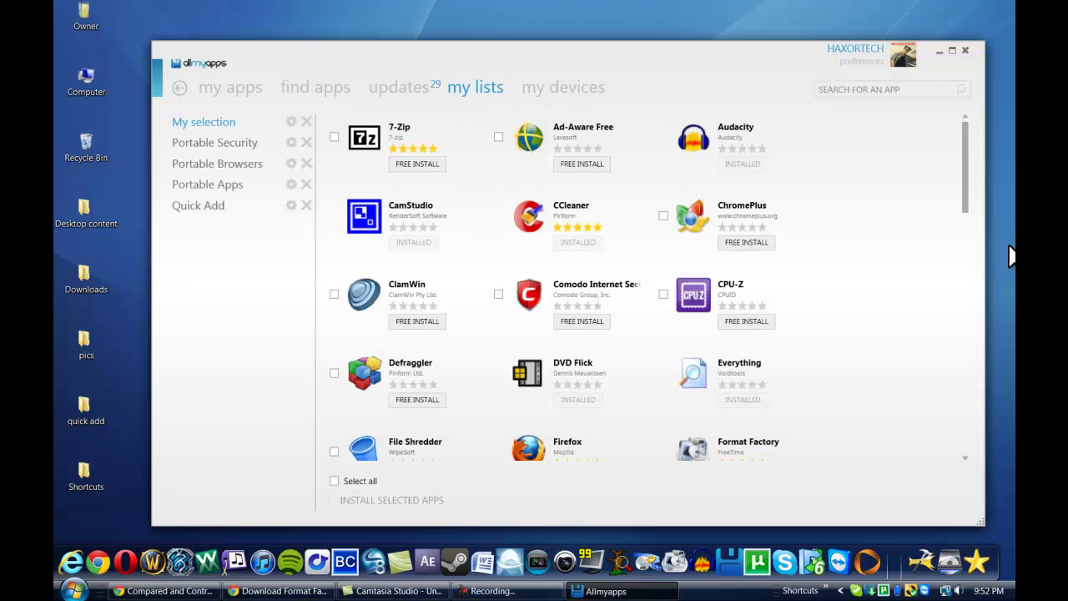
drag(964, 190, 972, 458)
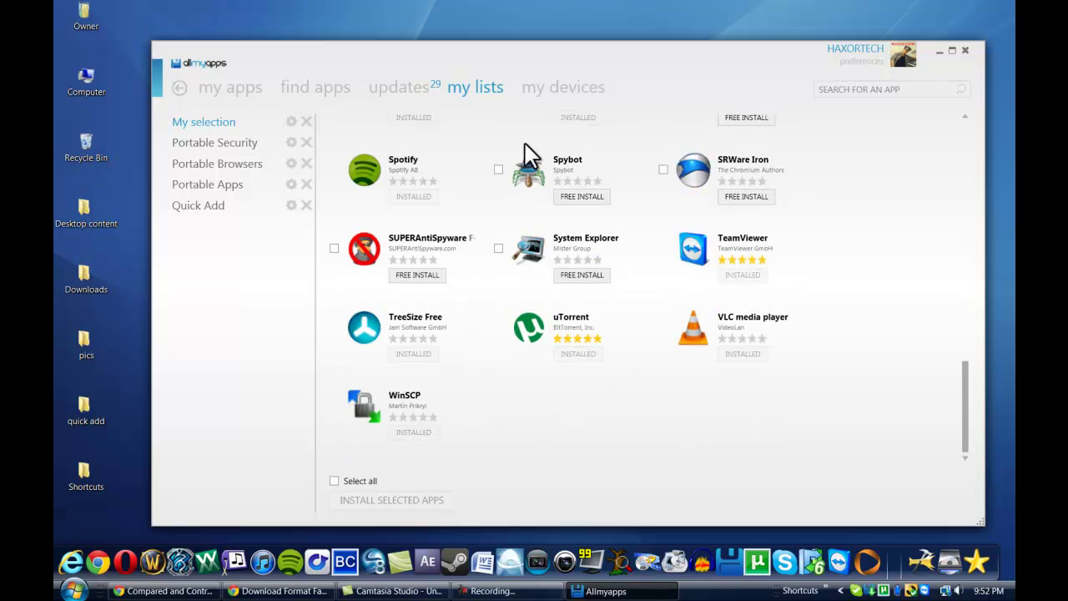
Review the apps recorded for the current PC among the devices and close the Allmyapps window.
click(568, 89)
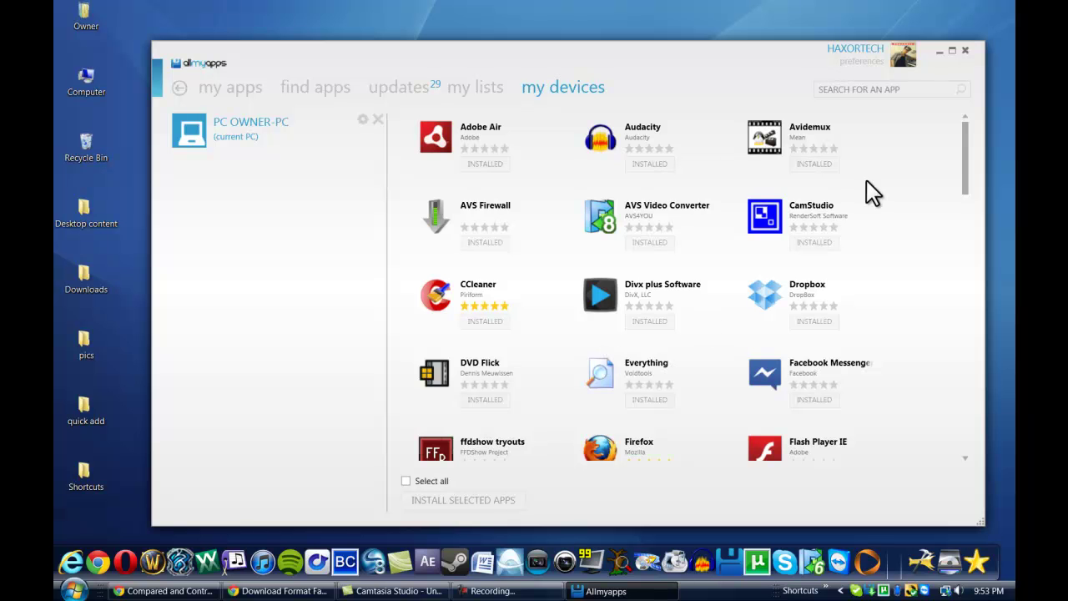
drag(957, 165, 957, 488)
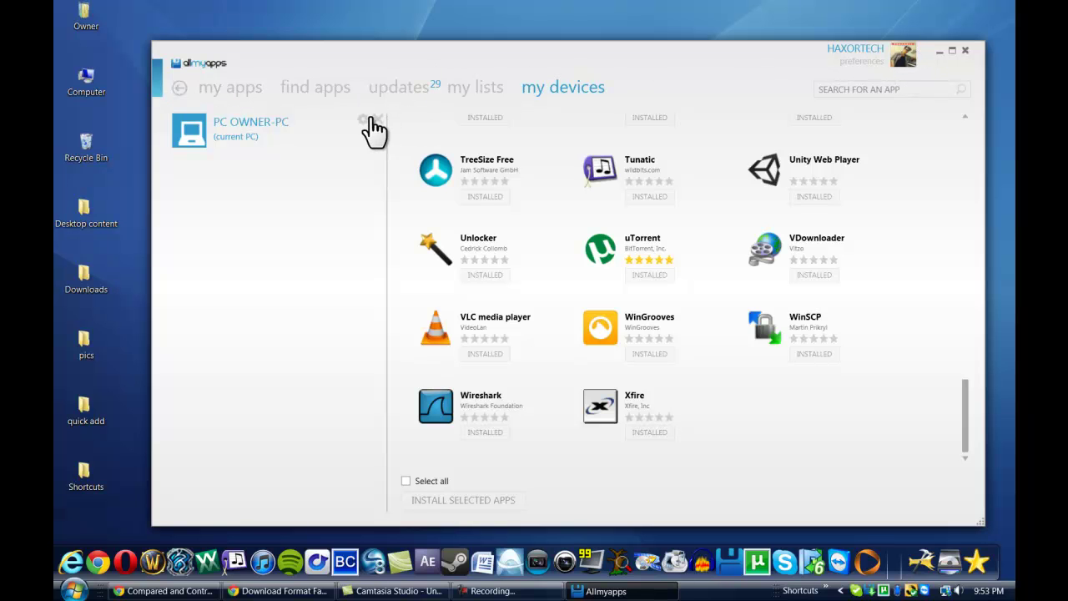
click(965, 51)
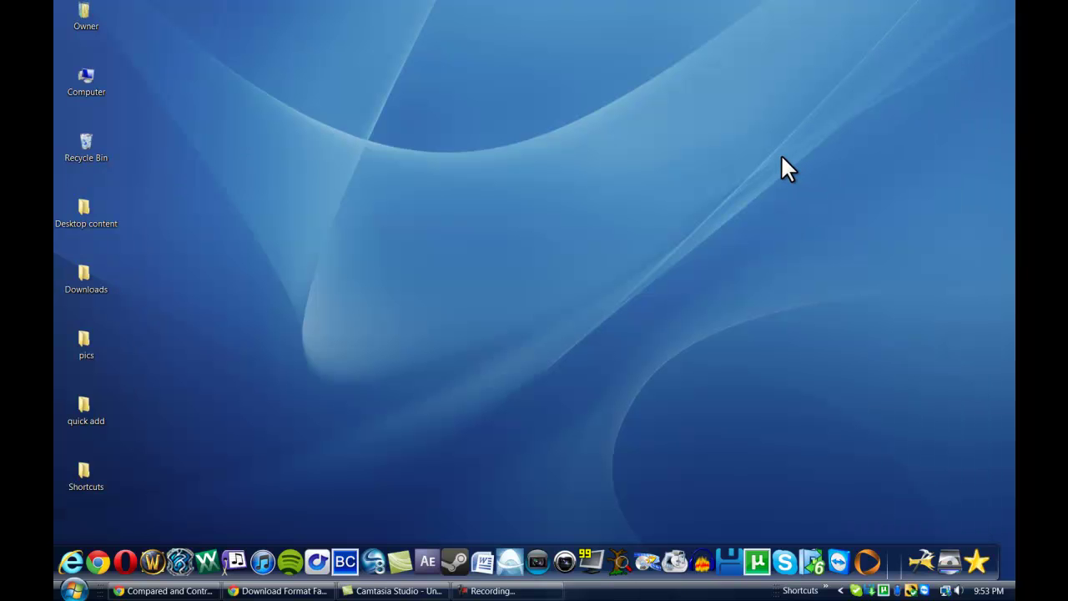